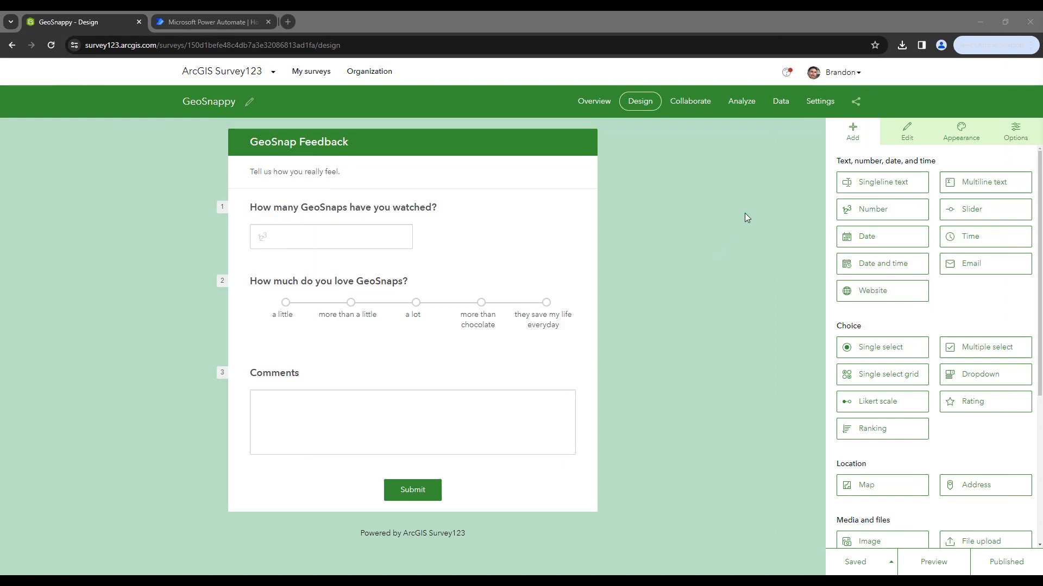
# Open the GeoSnappy survey's Webhooks settings in Survey123, then switch to the Power Automate tab
pyautogui.click(821, 103)
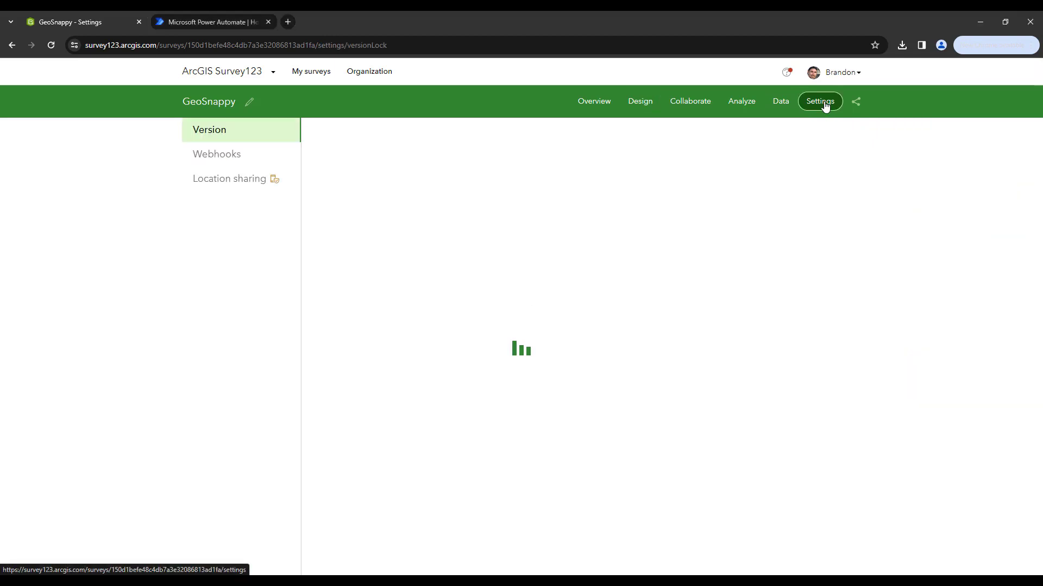
pyautogui.click(229, 162)
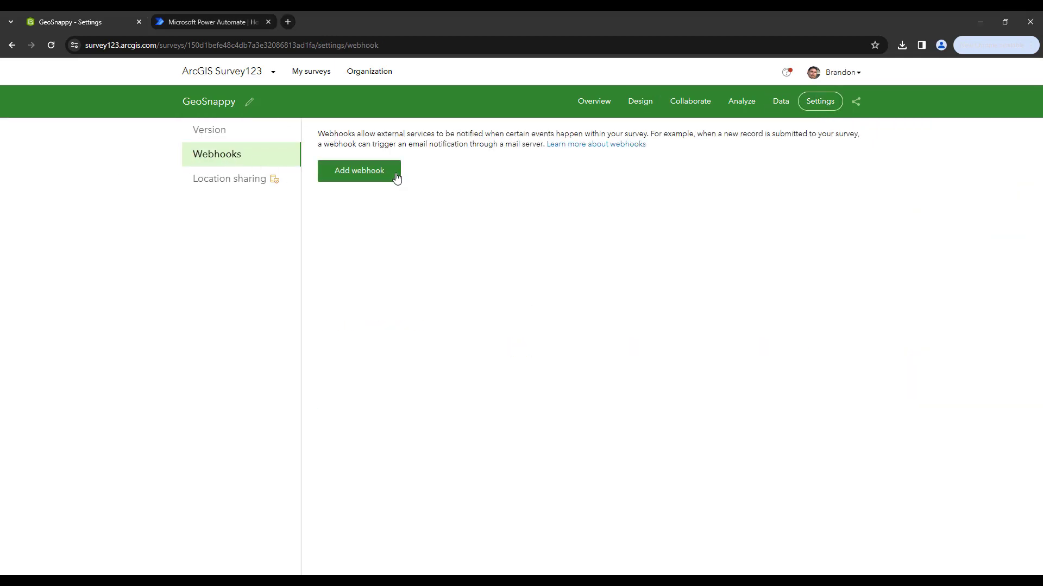
pyautogui.click(191, 21)
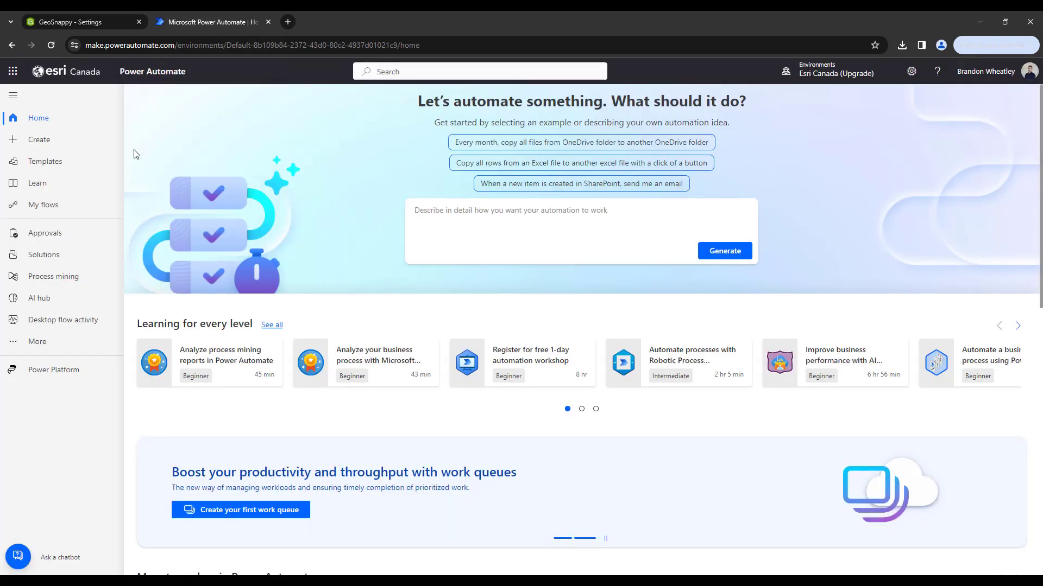
# Create an automated cloud flow named AutoSend using the 'When a survey response is submitted' trigger
pyautogui.click(41, 140)
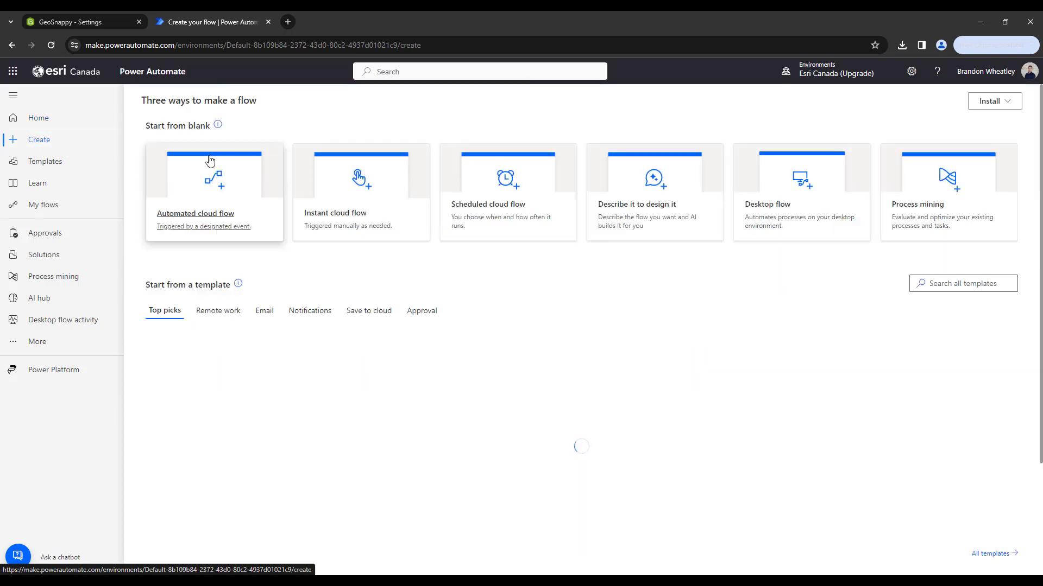
pyautogui.click(211, 188)
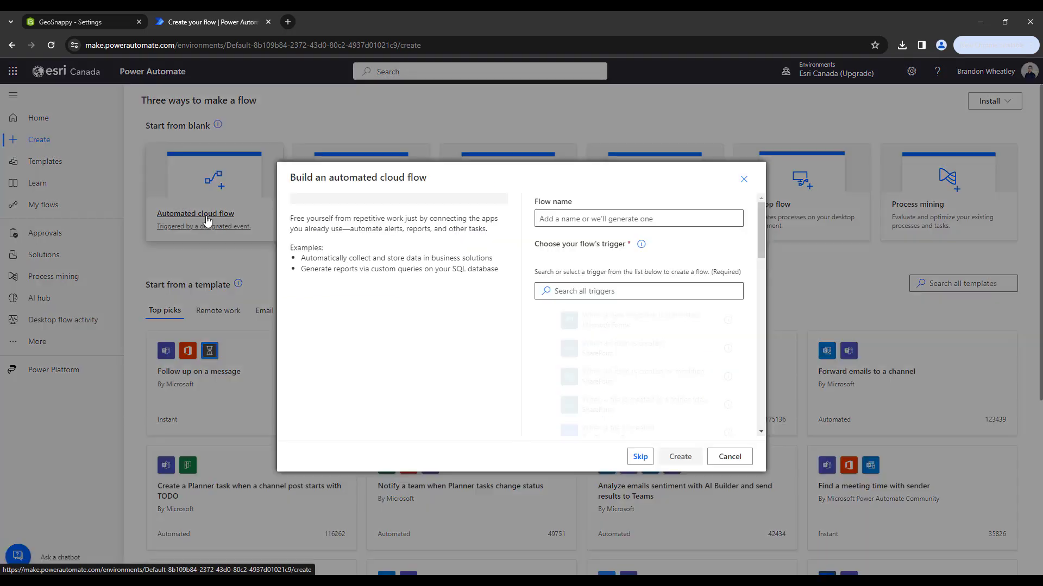
pyautogui.click(613, 291)
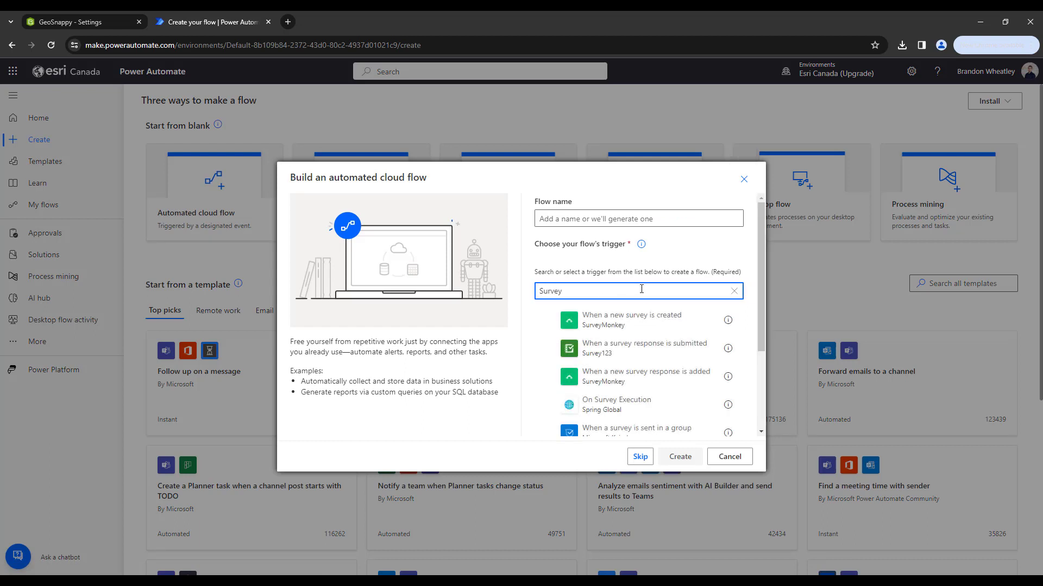
pyautogui.click(649, 355)
pyautogui.click(604, 218)
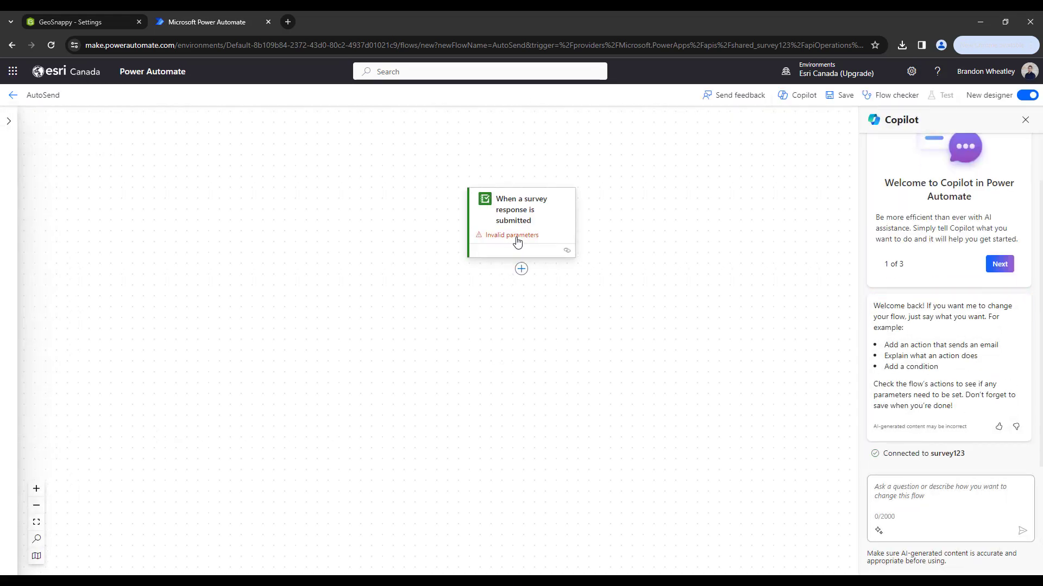
# Sign in with a new Survey123 connection and set the trigger's survey to GeoSnappy
pyautogui.click(516, 243)
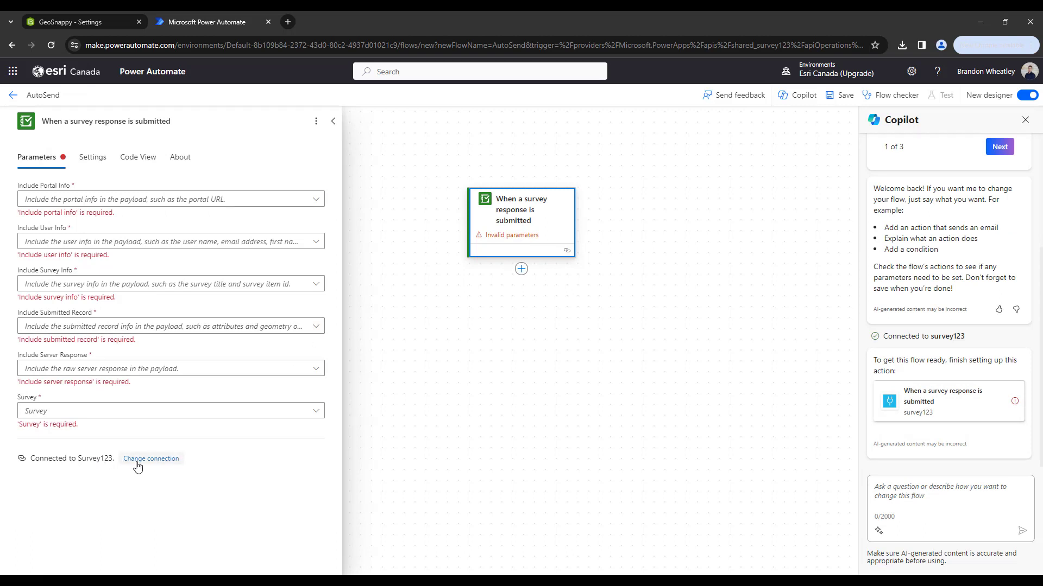
pyautogui.click(162, 458)
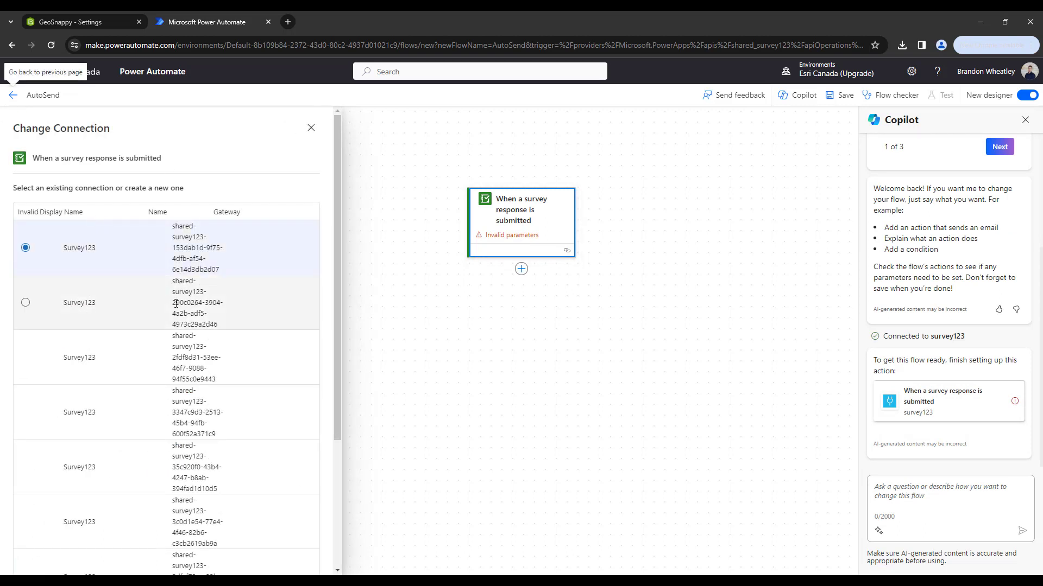
pyautogui.click(171, 492)
pyautogui.click(153, 261)
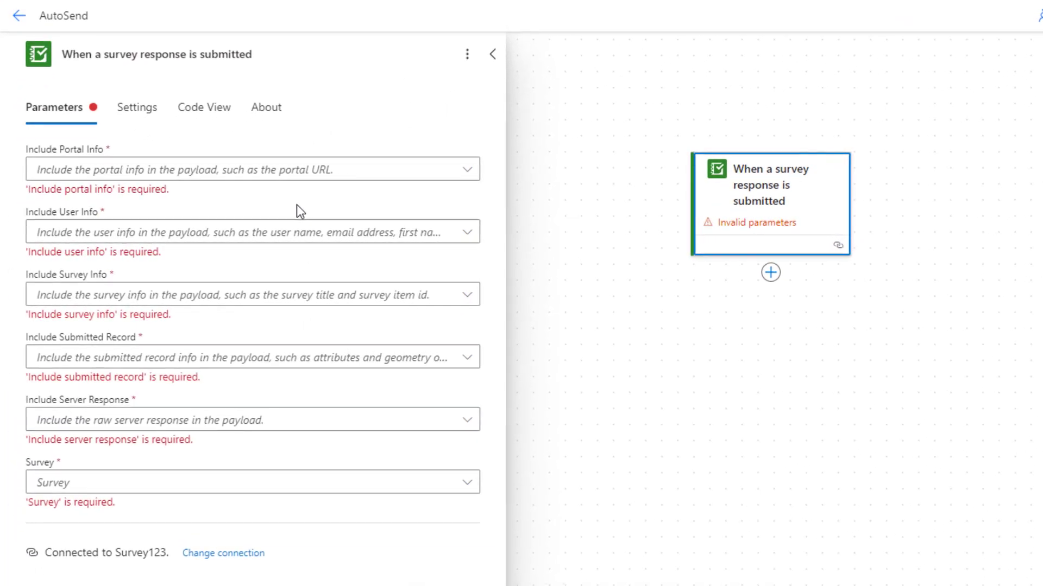
pyautogui.click(92, 482)
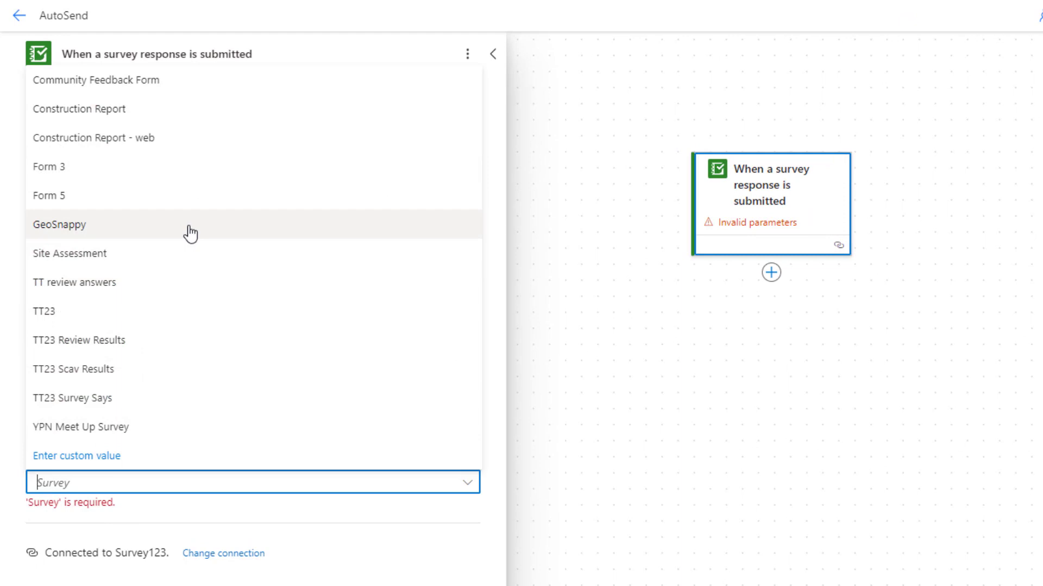
pyautogui.click(93, 229)
# Set the portal, user, survey, record and server response include options to Yes
pyautogui.click(156, 171)
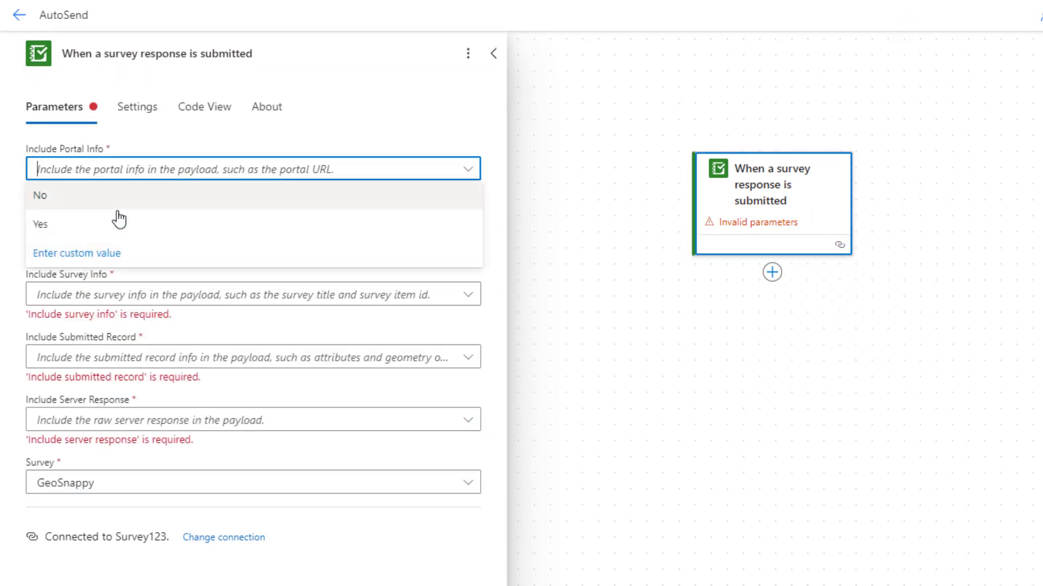
pyautogui.click(119, 224)
pyautogui.click(98, 270)
pyautogui.click(131, 320)
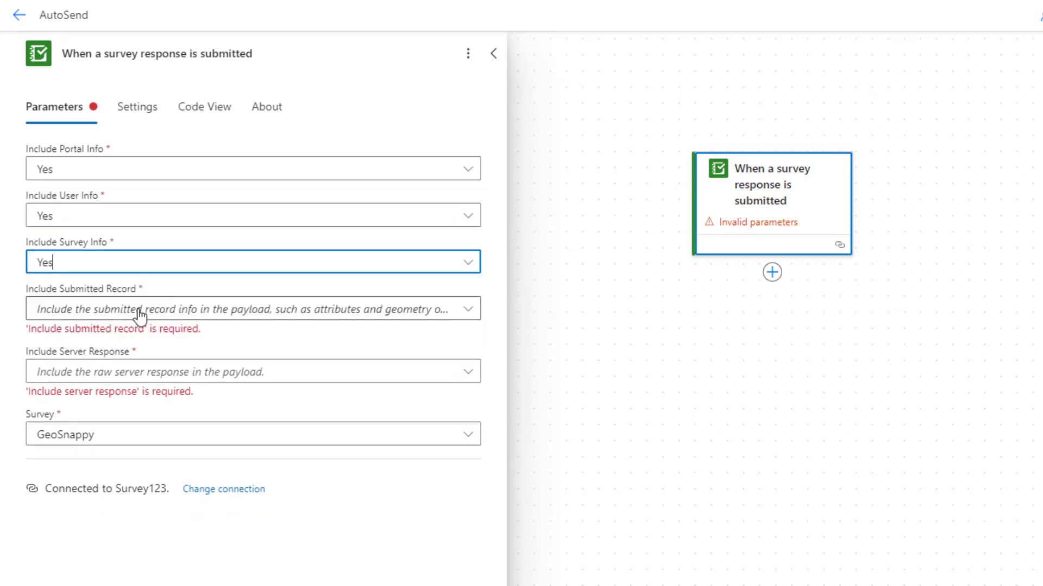
pyautogui.click(73, 367)
pyautogui.click(103, 359)
pyautogui.click(66, 410)
pyautogui.click(425, 500)
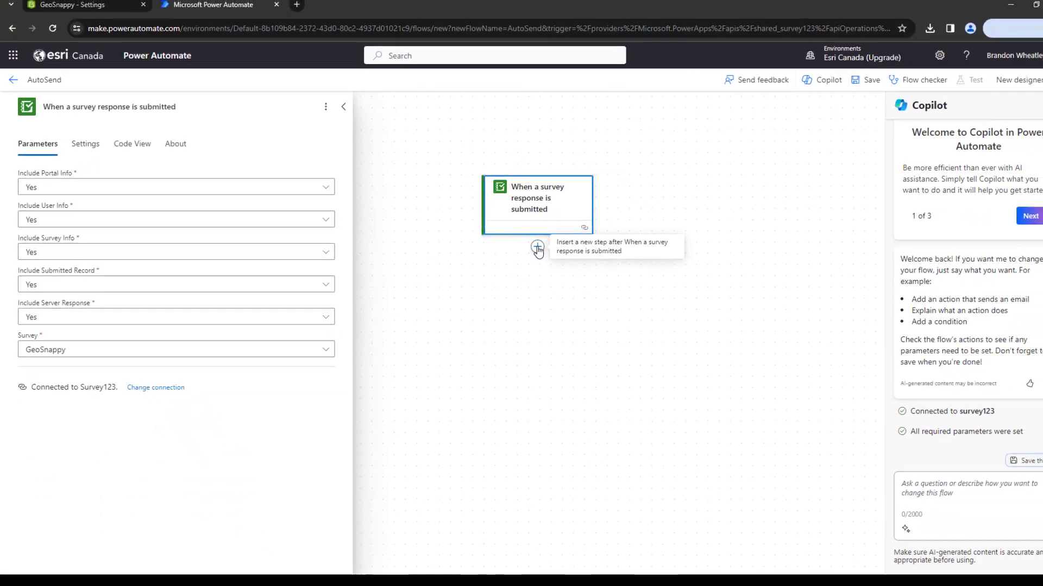
pyautogui.click(677, 254)
# Add an Outlook Send an email (V2) action to two recipients with subject '*NEW* Survey Submission'
pyautogui.click(553, 239)
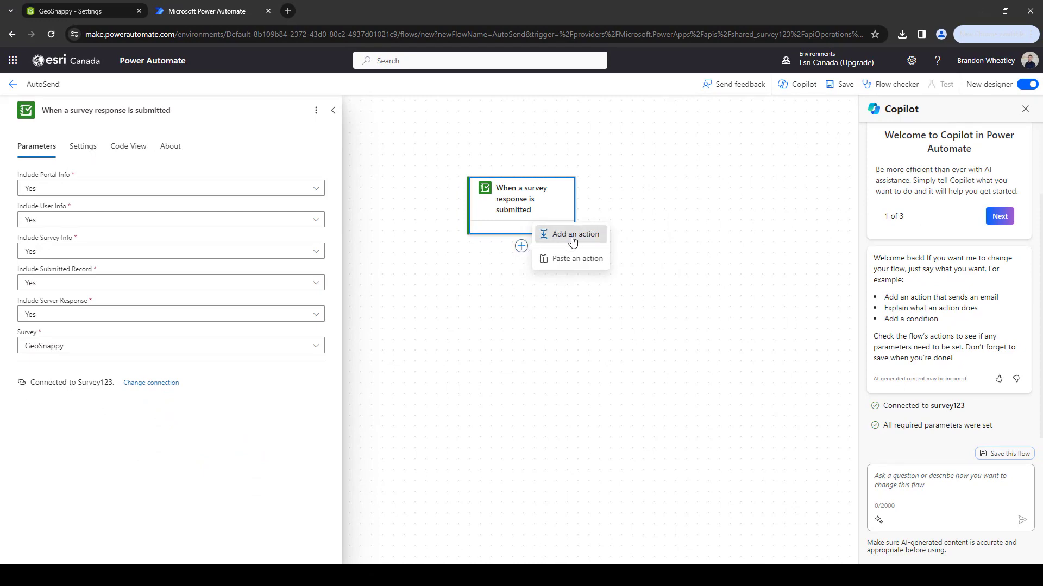
pyautogui.scroll(-1, 221, 367)
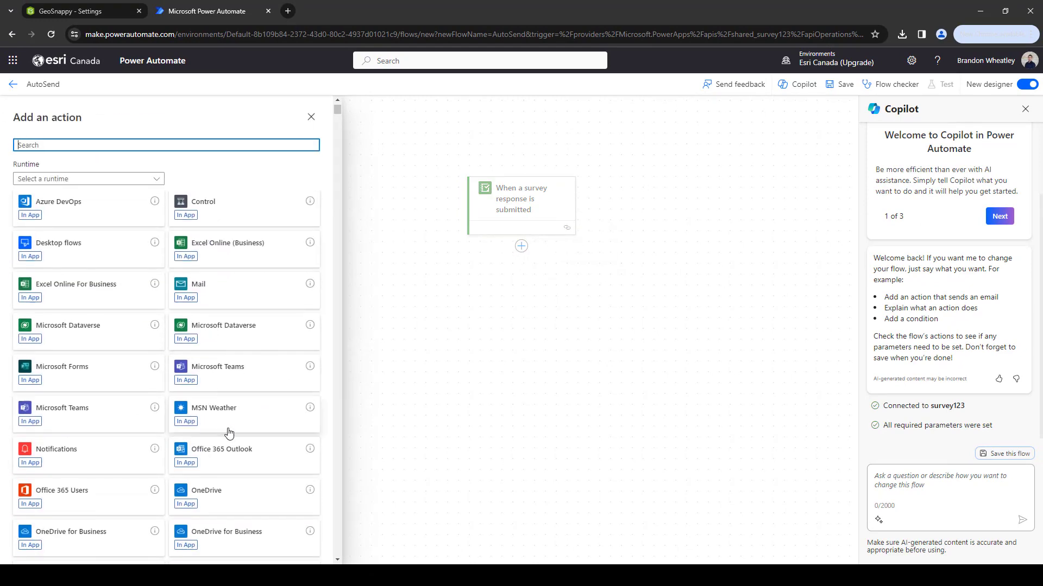
pyautogui.click(217, 464)
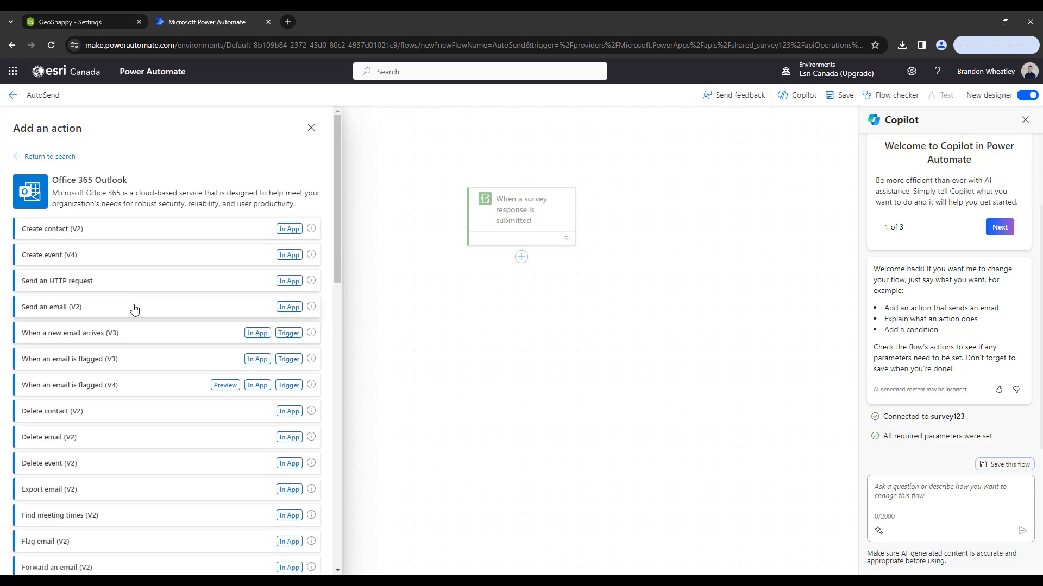
pyautogui.click(73, 316)
pyautogui.click(247, 199)
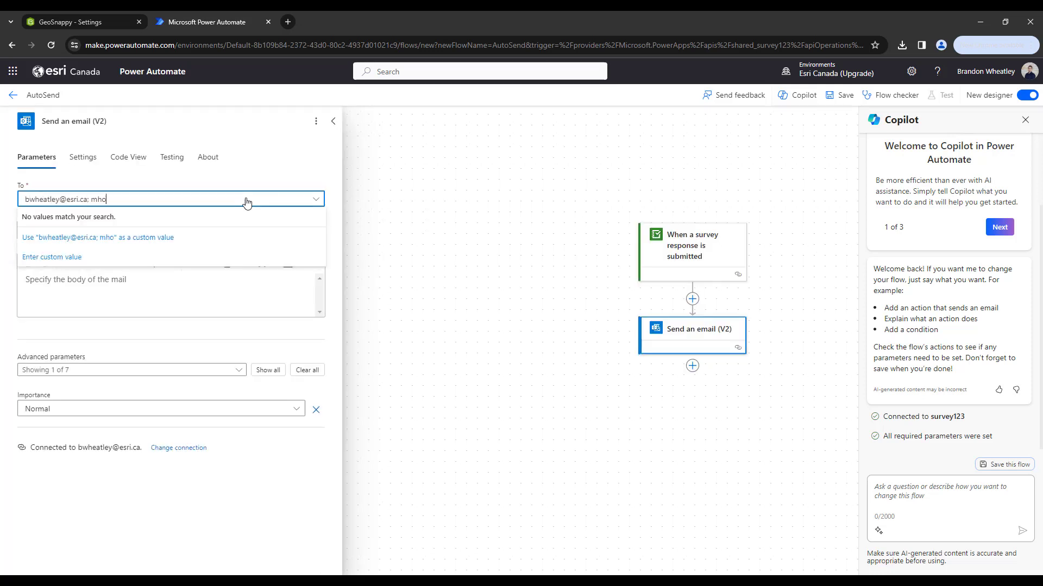
pyautogui.click(127, 234)
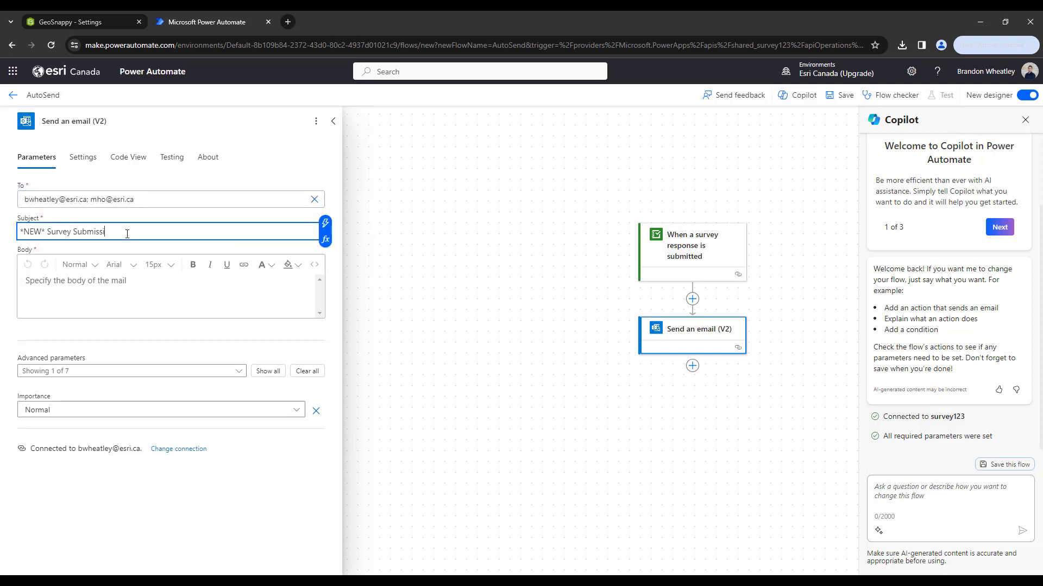
pyautogui.write('on')
pyautogui.click(144, 296)
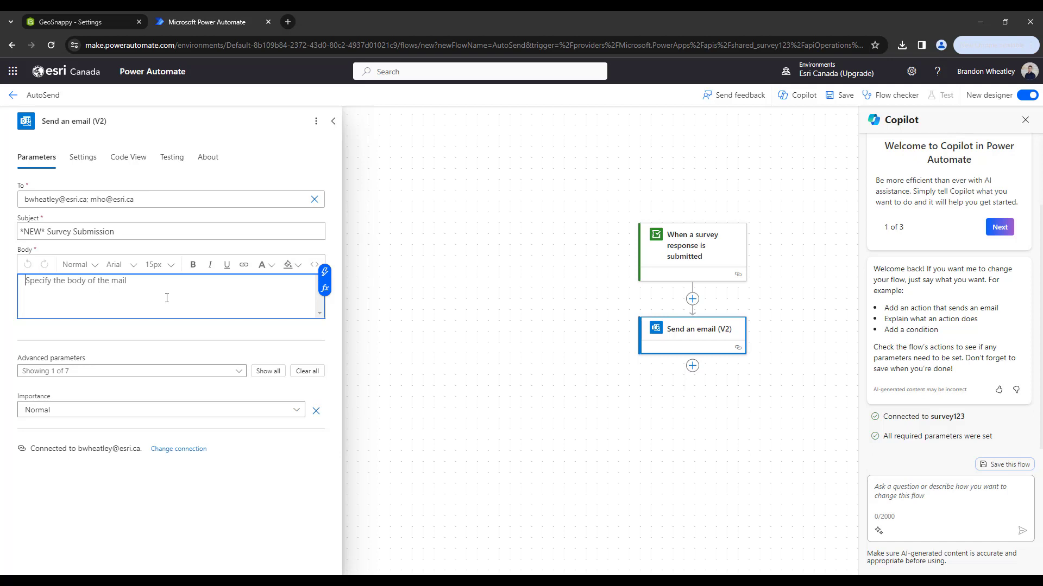
# Insert User Info, the 'How many GeoSnaps watched' answer, Comments and another answer into the body
pyautogui.click(325, 273)
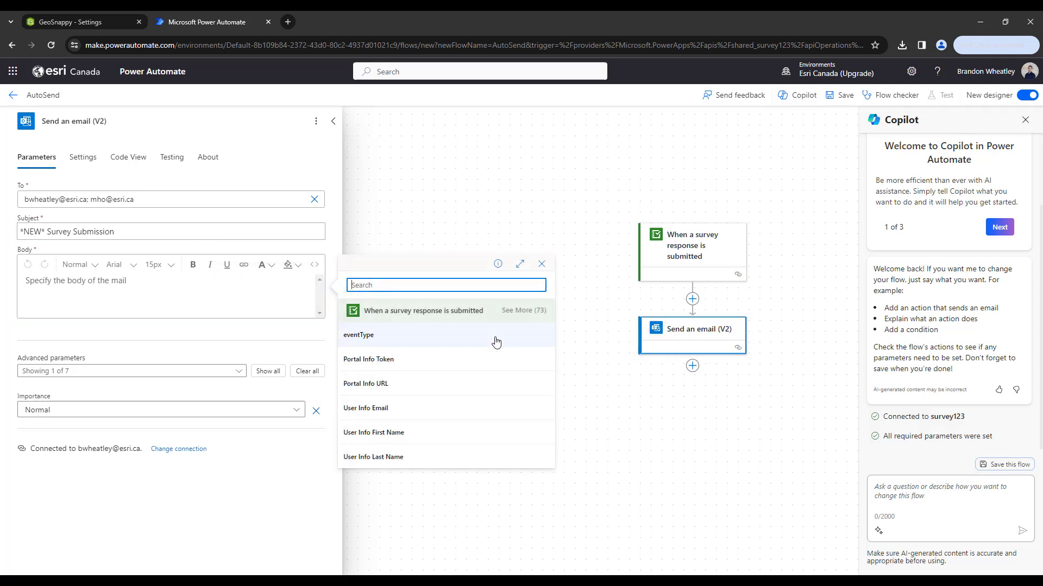
pyautogui.click(415, 417)
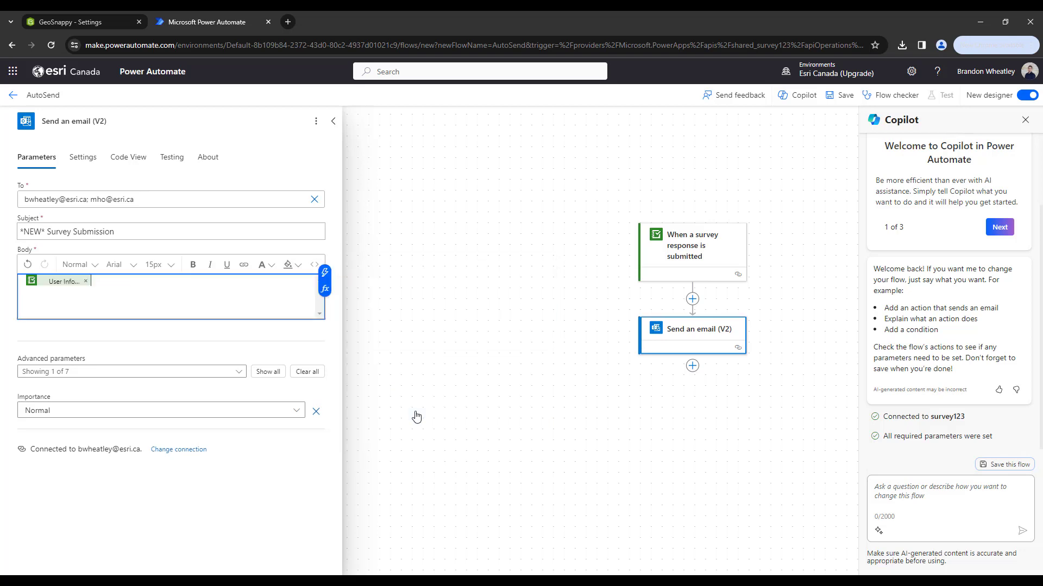
pyautogui.click(325, 272)
pyautogui.click(523, 306)
pyautogui.scroll(-3, 452, 296)
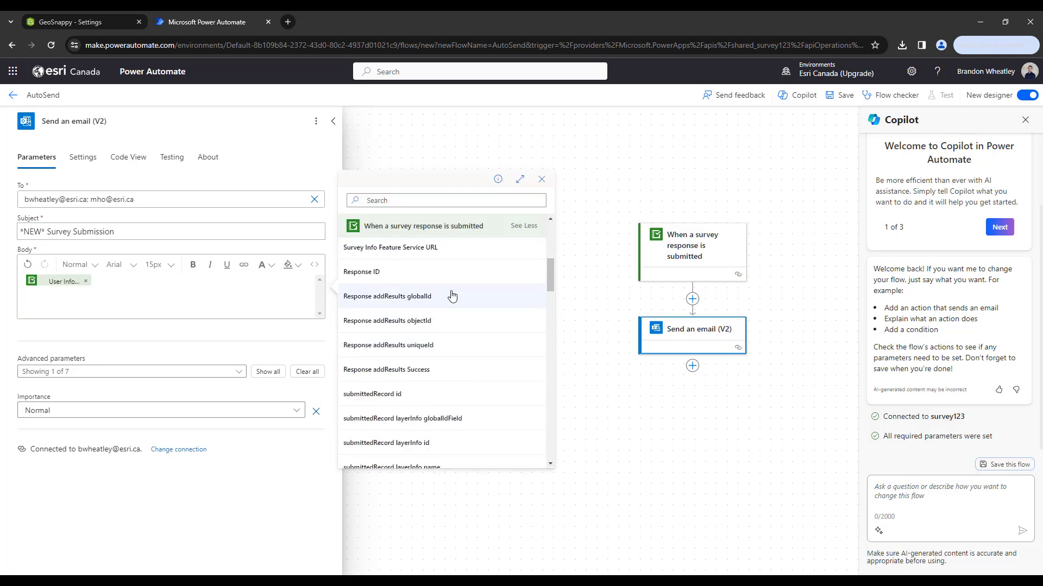
pyautogui.scroll(-5, 447, 329)
pyautogui.scroll(-5, 445, 329)
pyautogui.scroll(-3, 446, 331)
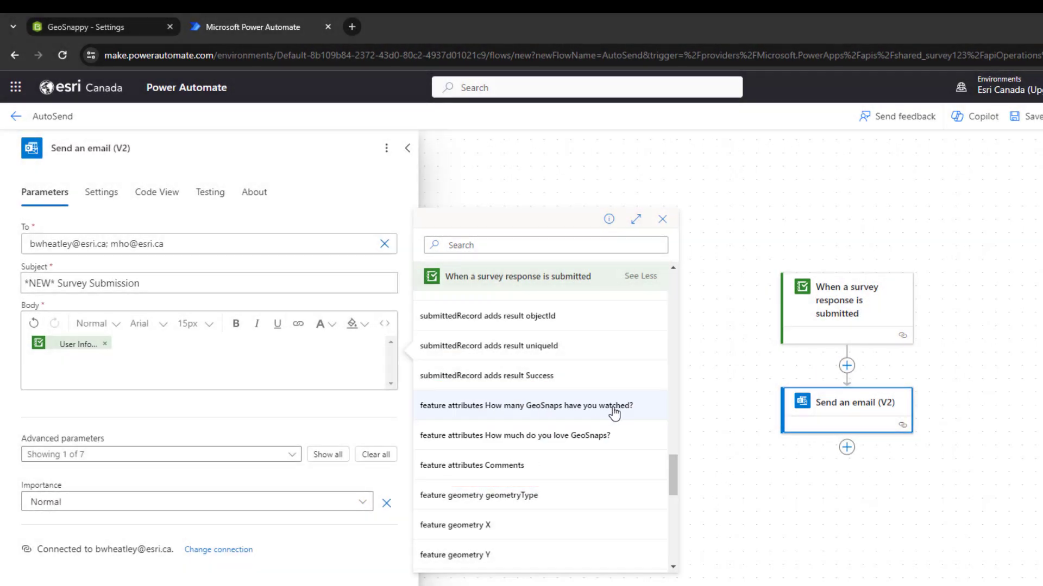
pyautogui.click(612, 413)
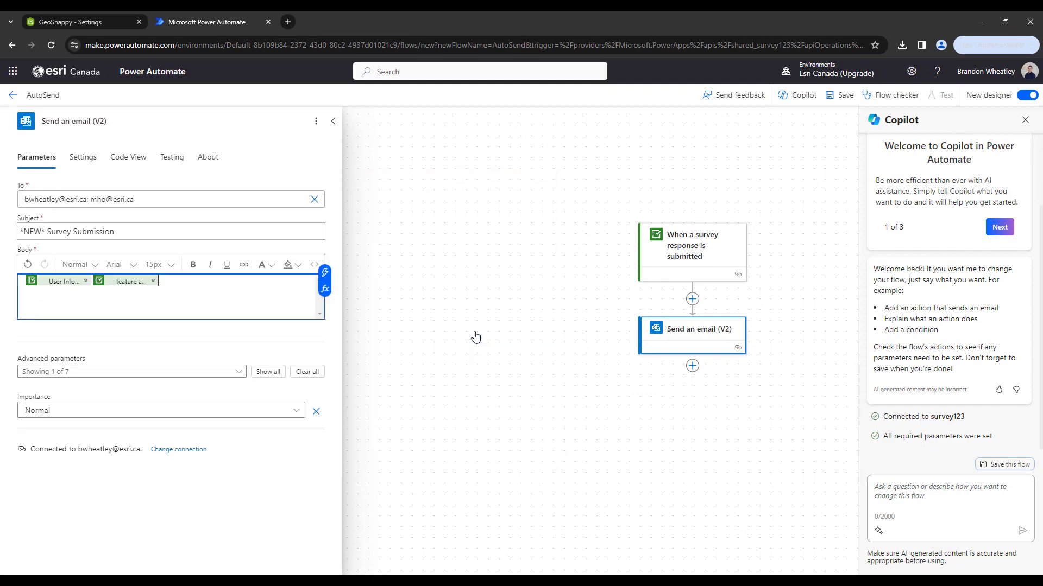
pyautogui.click(325, 272)
pyautogui.scroll(-5, 538, 309)
pyautogui.click(516, 330)
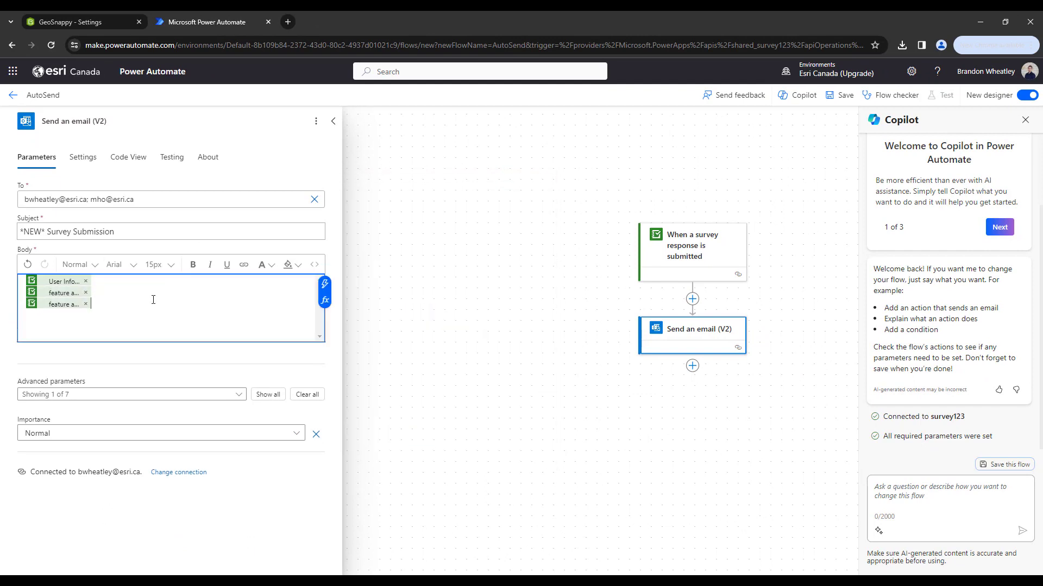
pyautogui.click(325, 273)
pyautogui.scroll(-5, 505, 361)
pyautogui.click(457, 326)
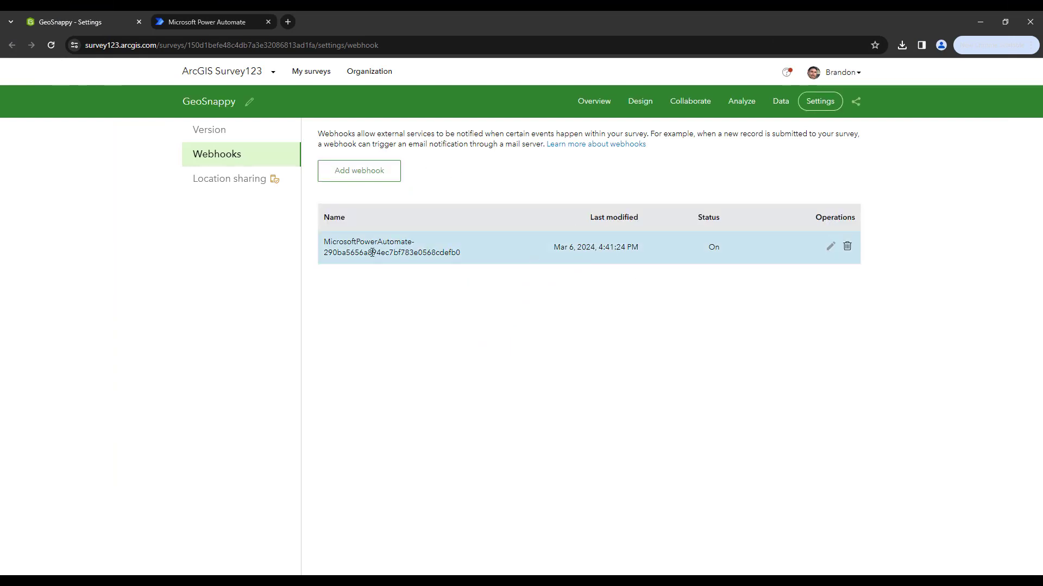
# Review the MicrosoftPowerAutomate webhook's settings, then launch the Survey123 field app from Start
pyautogui.click(829, 247)
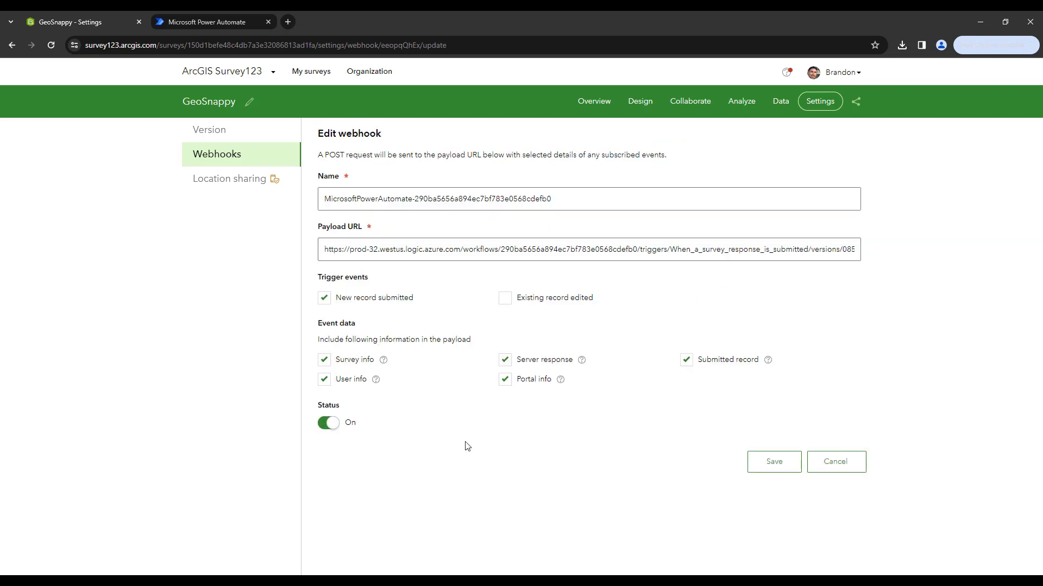
pyautogui.press('super')
pyautogui.click(92, 263)
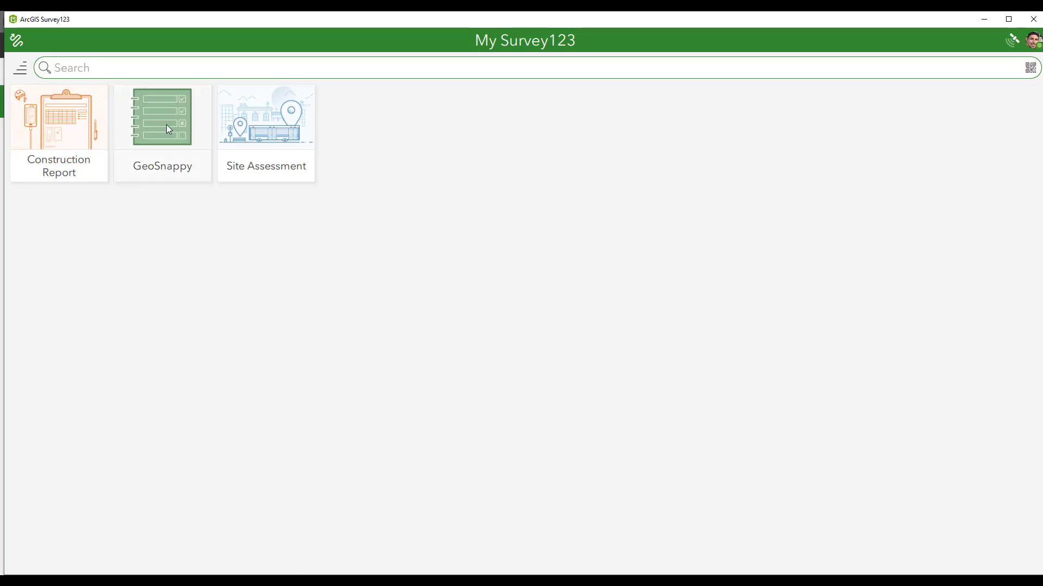
# Start a GeoSnappy response: 10 GeoSnaps watched, 'they save my life everyday', plus a comment
pyautogui.click(166, 125)
pyautogui.click(1006, 554)
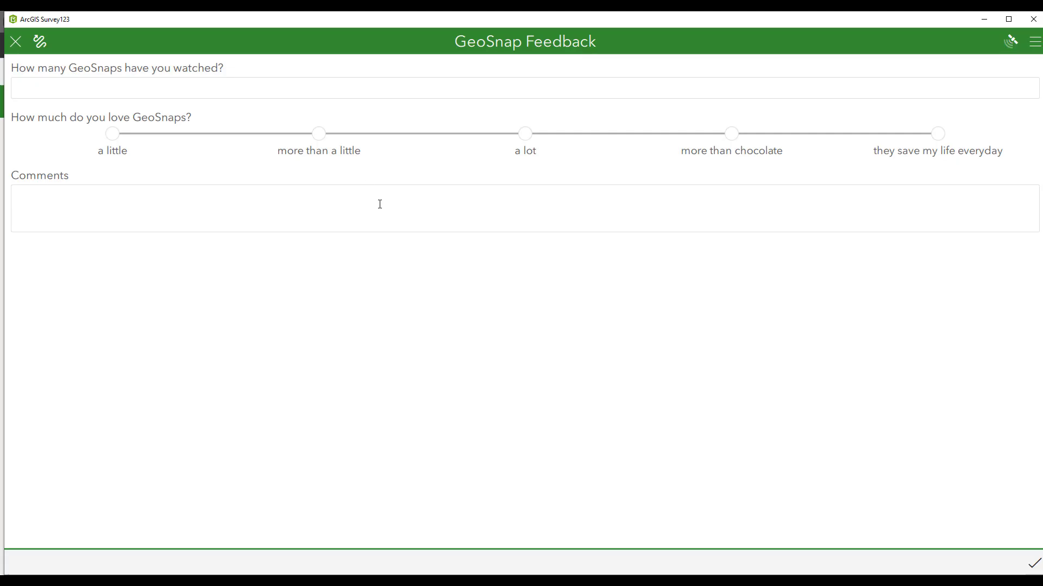
pyautogui.click(118, 93)
pyautogui.write('10')
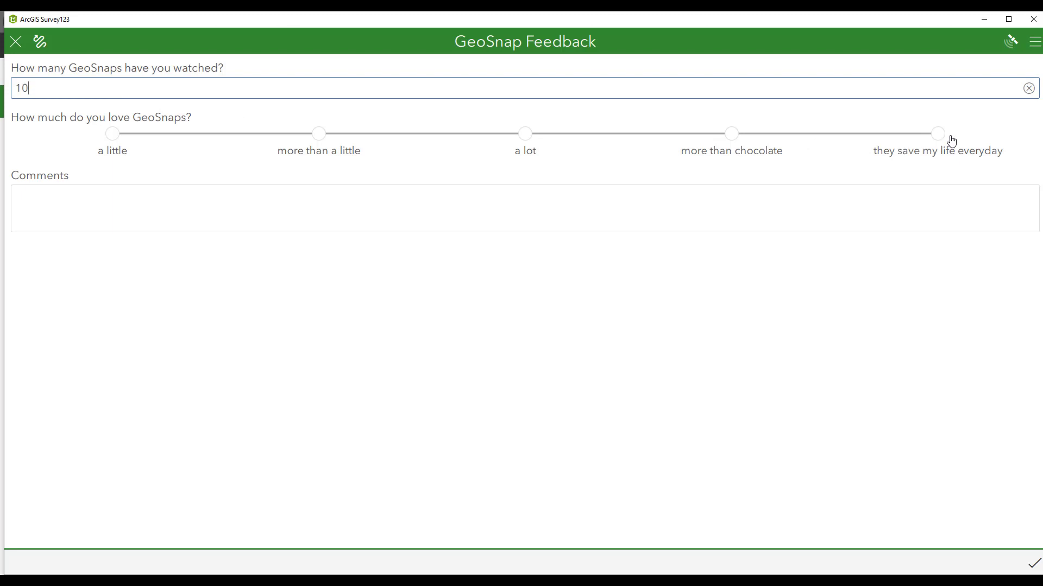
pyautogui.click(939, 135)
pyautogui.click(606, 204)
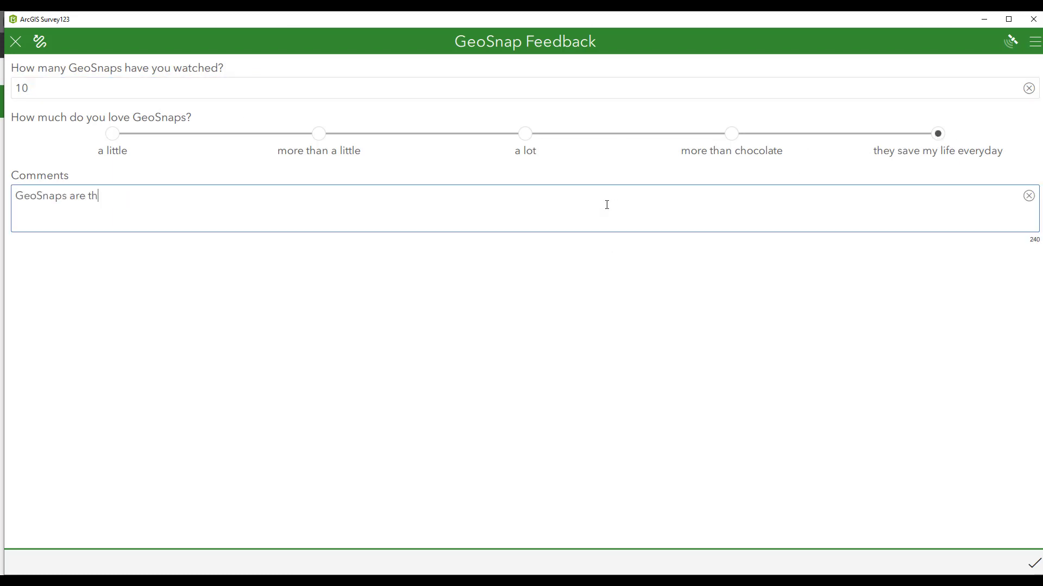
# Submit the response with Send now and open the new submission Outlook email
pyautogui.click(1033, 564)
pyautogui.click(513, 306)
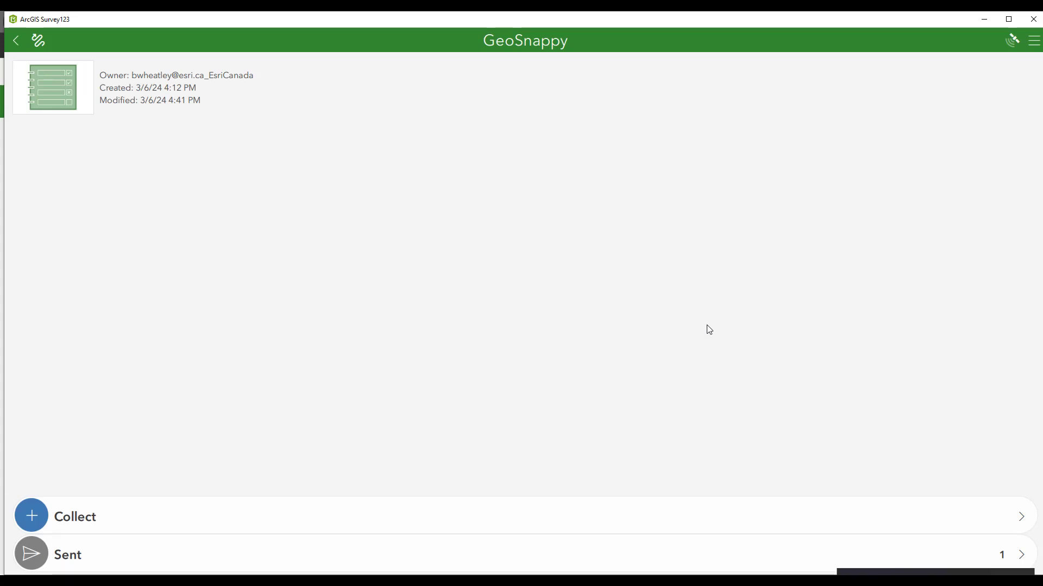
pyautogui.click(906, 484)
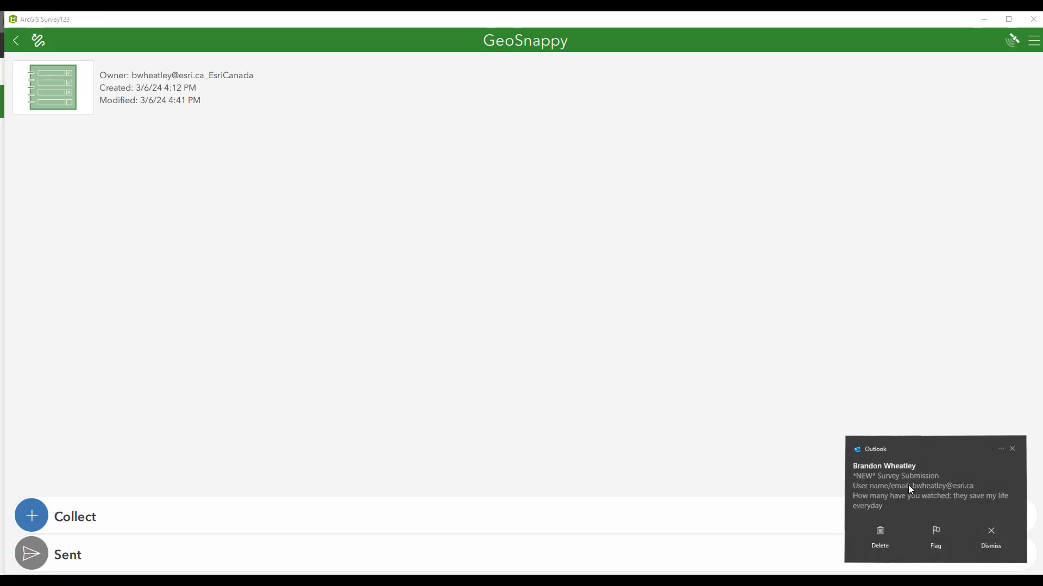